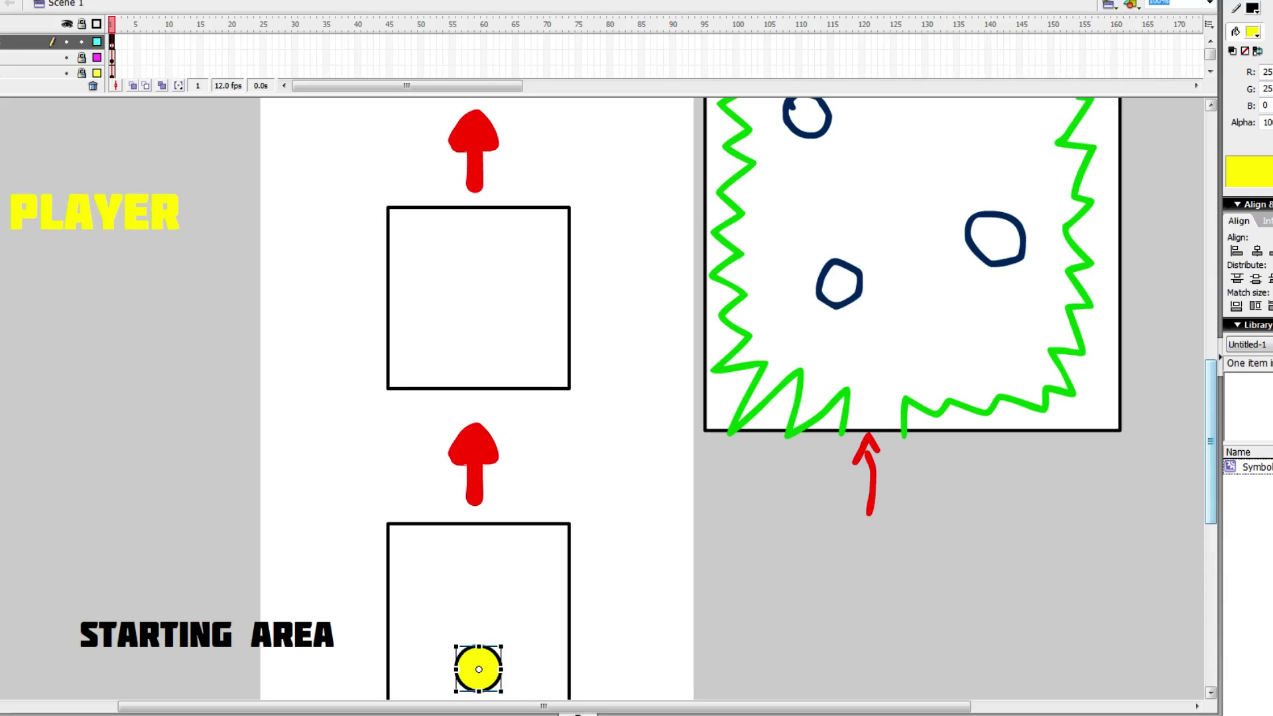
- Move the yellow player circle up into the second room
{"action": "scroll", "coordinate": [730, 398], "scroll_direction": "down", "scroll_amount": 5}
{"action": "scroll", "coordinate": [729, 398], "scroll_direction": "up", "scroll_amount": 4}
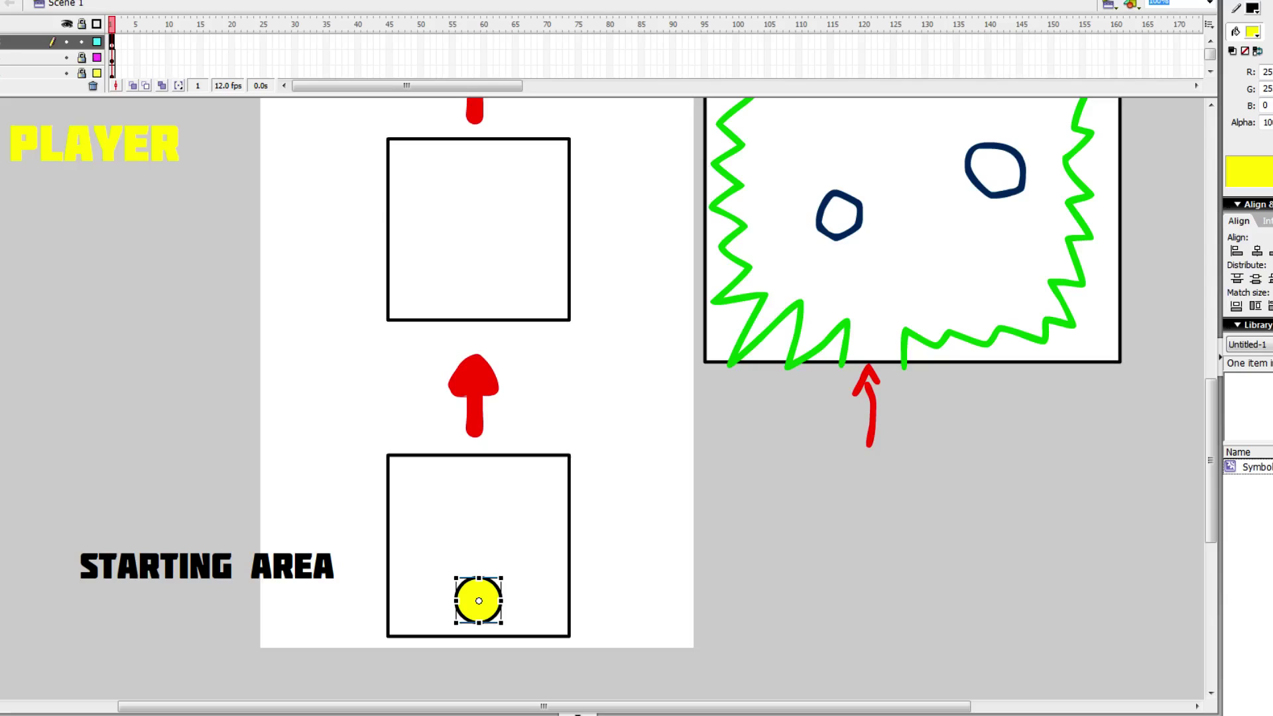
{"action": "scroll", "coordinate": [729, 398], "scroll_direction": "down", "scroll_amount": 4}
{"action": "mouse_move", "coordinate": [479, 459]}
{"action": "left_mouse_down"}
{"action": "mouse_move", "coordinate": [455, 455]}
{"action": "mouse_move", "coordinate": [488, 446]}
{"action": "mouse_move", "coordinate": [480, 459]}
{"action": "left_mouse_up"}
{"action": "scroll", "coordinate": [729, 398], "scroll_direction": "up", "scroll_amount": 8}
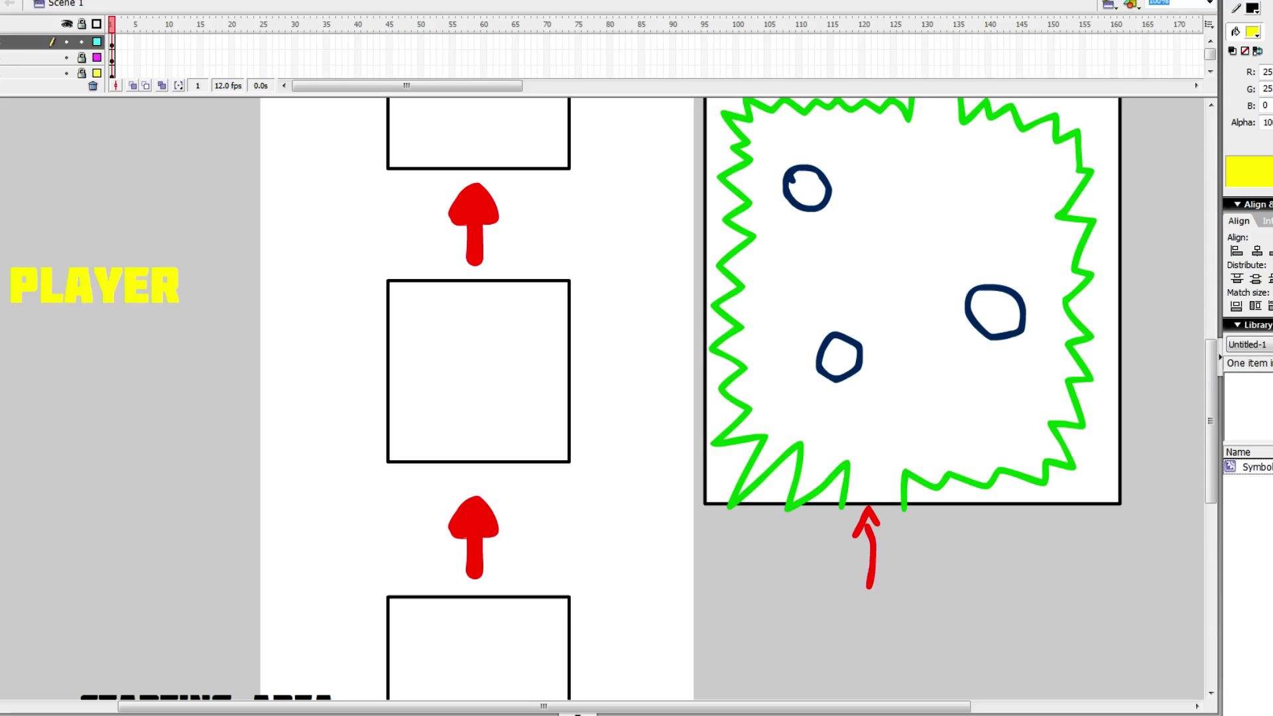
{"action": "scroll", "coordinate": [663, 398], "scroll_direction": "down", "scroll_amount": 3}
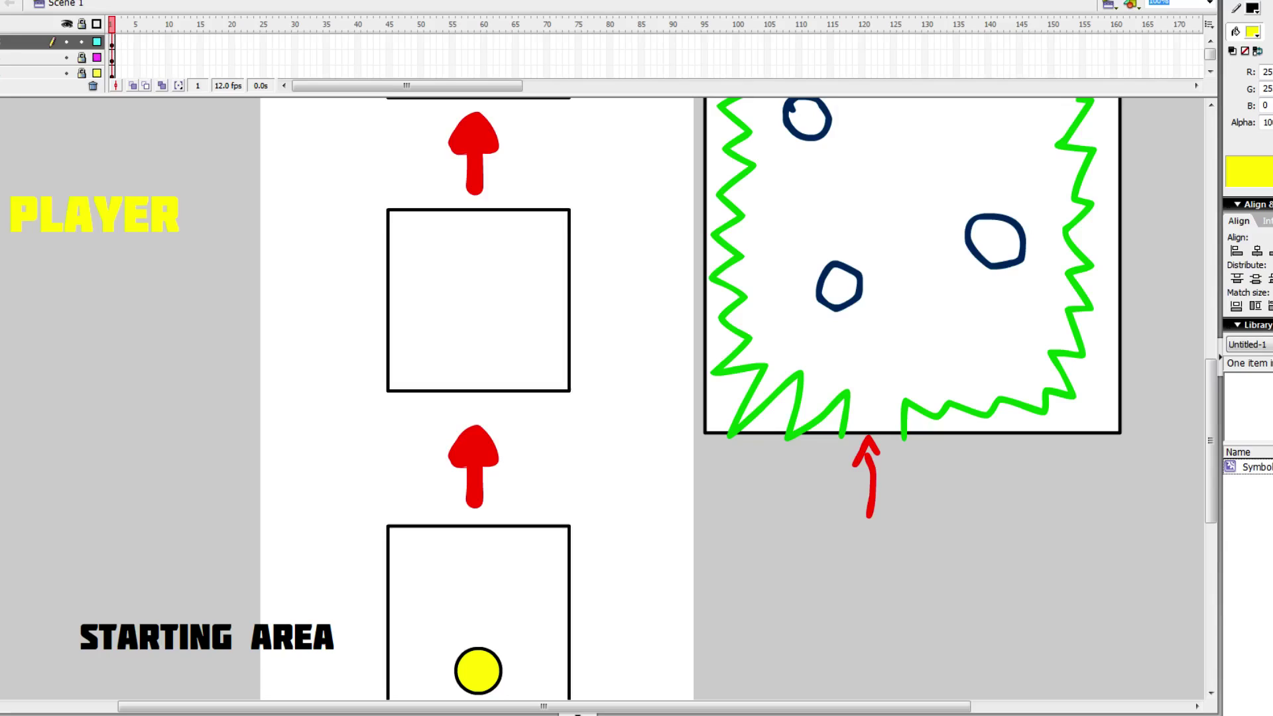
{"action": "scroll", "coordinate": [596, 398], "scroll_direction": "down", "scroll_amount": 3}
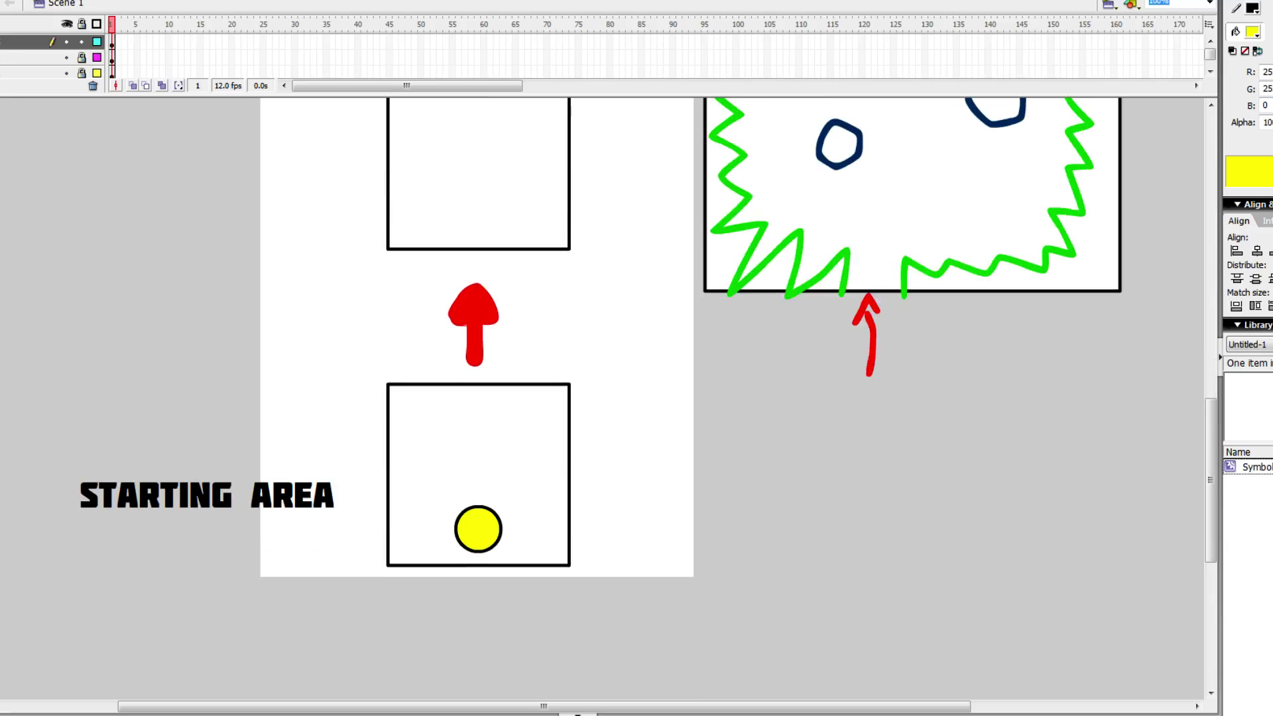
{"action": "left_click", "coordinate": [478, 529]}
{"action": "scroll", "coordinate": [478, 529], "scroll_direction": "up", "scroll_amount": 1}
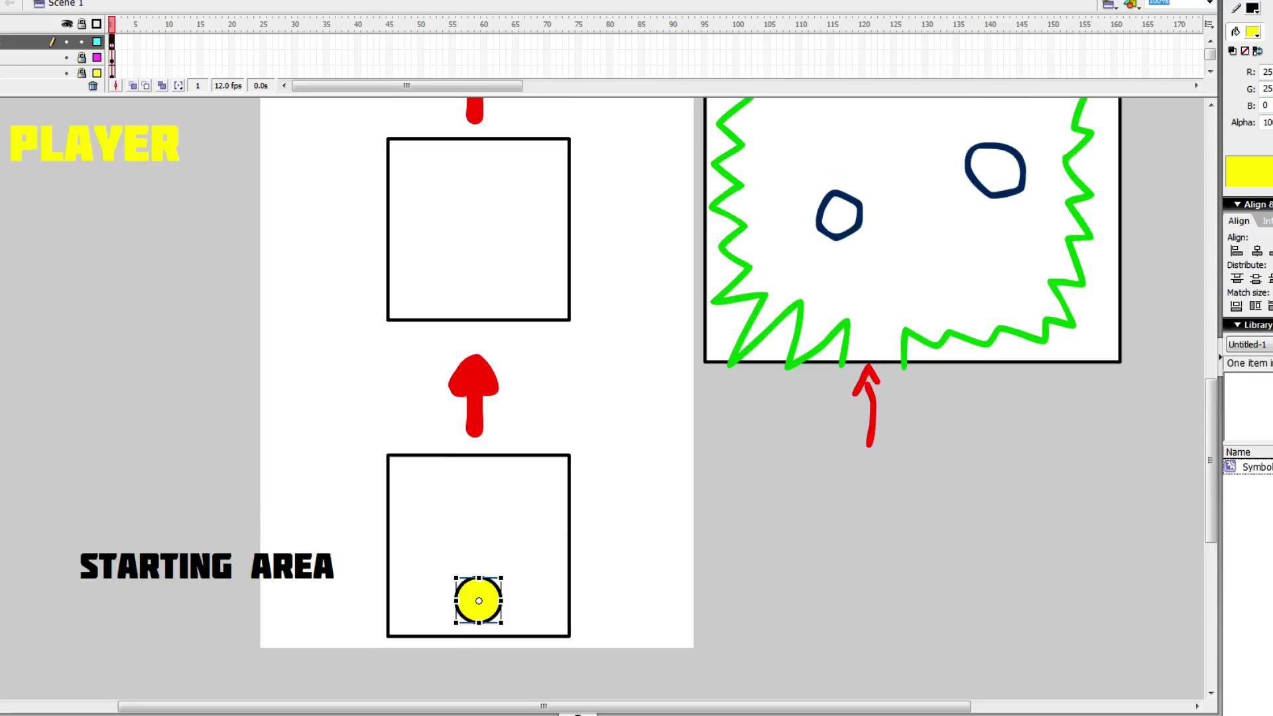
{"action": "left_click_drag", "start_coordinate": [479, 601], "coordinate": [479, 286]}
{"action": "scroll", "coordinate": [479, 286], "scroll_direction": "up", "scroll_amount": 3}
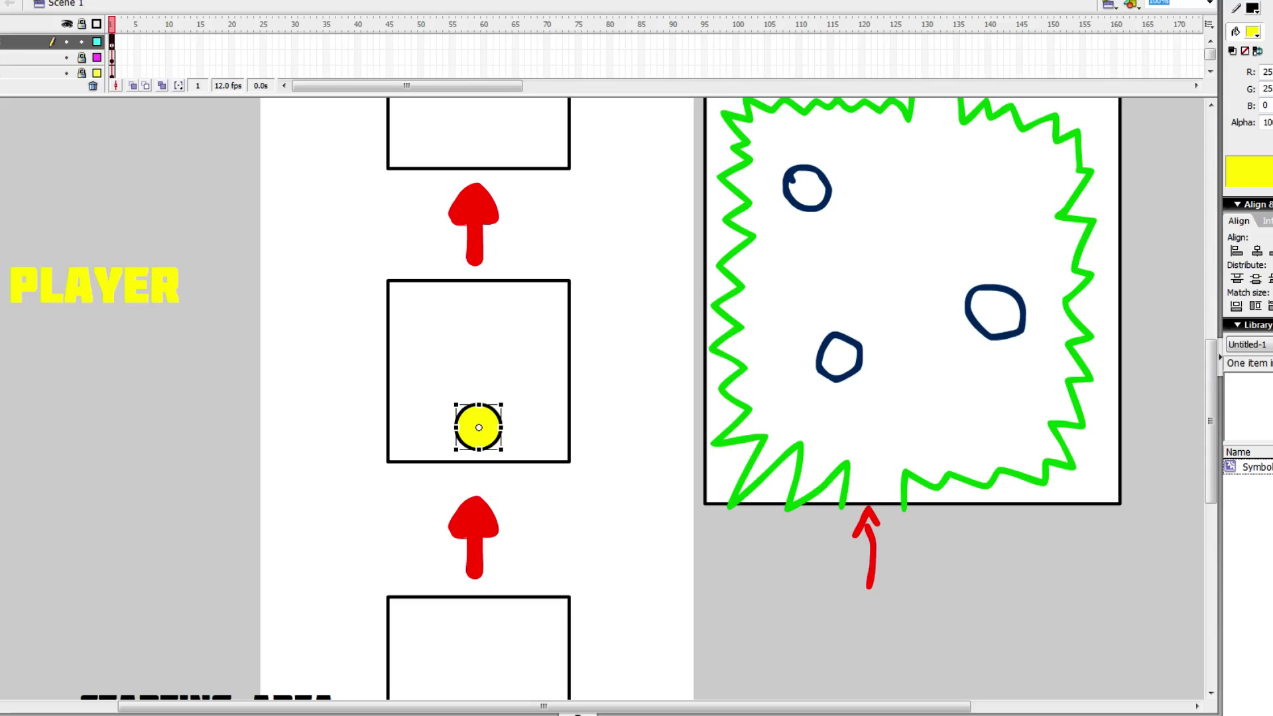
- Paint two small blue enemy loops inside the second room
{"action": "key", "text": "b"}
{"action": "left_click", "coordinate": [1, 247]}
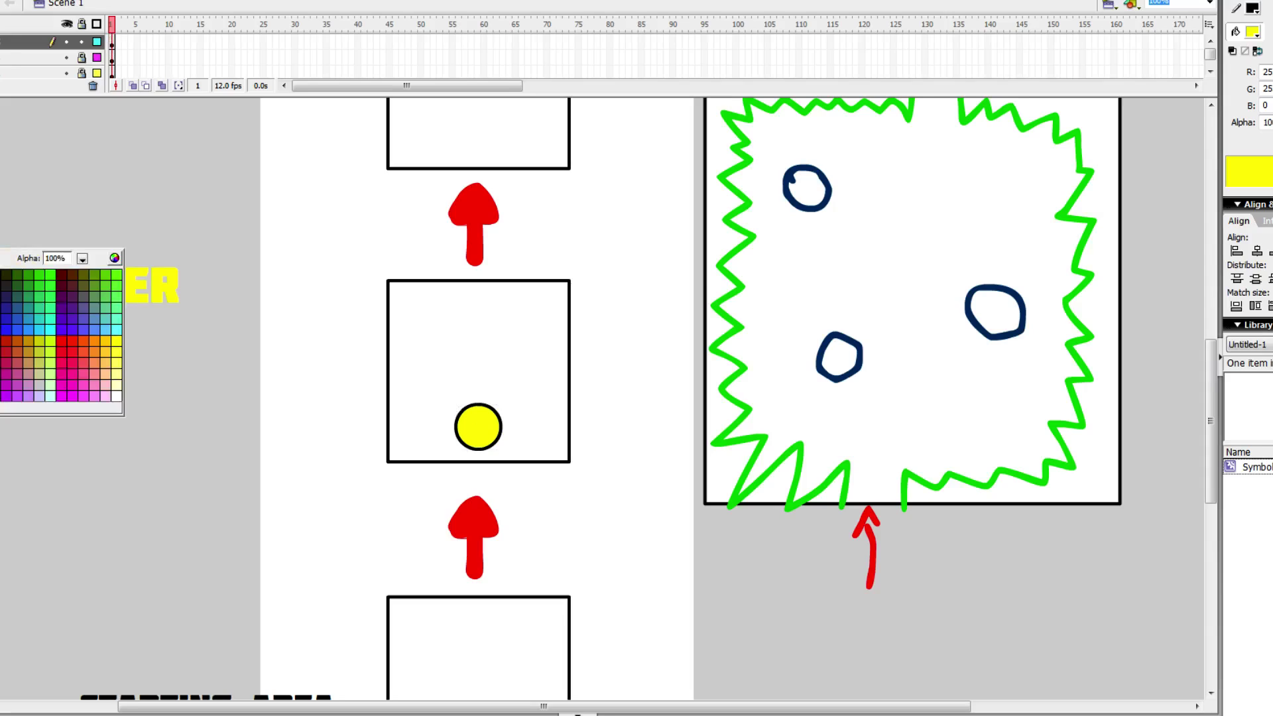
{"action": "left_click", "coordinate": [1, 330]}
{"action": "mouse_move", "coordinate": [431, 348]}
{"action": "left_mouse_down"}
{"action": "mouse_move", "coordinate": [449, 339]}
{"action": "mouse_move", "coordinate": [431, 348]}
{"action": "left_mouse_up"}
{"action": "mouse_move", "coordinate": [503, 375]}
{"action": "left_mouse_down"}
{"action": "mouse_move", "coordinate": [519, 352]}
{"action": "mouse_move", "coordinate": [505, 373]}
{"action": "left_mouse_up"}
- Reposition the yellow player onto the red arrow above the enemies
{"action": "left_click_drag", "start_coordinate": [478, 426], "coordinate": [473, 207]}
{"action": "scroll", "coordinate": [473, 206], "scroll_direction": "up", "scroll_amount": 5}
{"action": "key", "text": "b"}
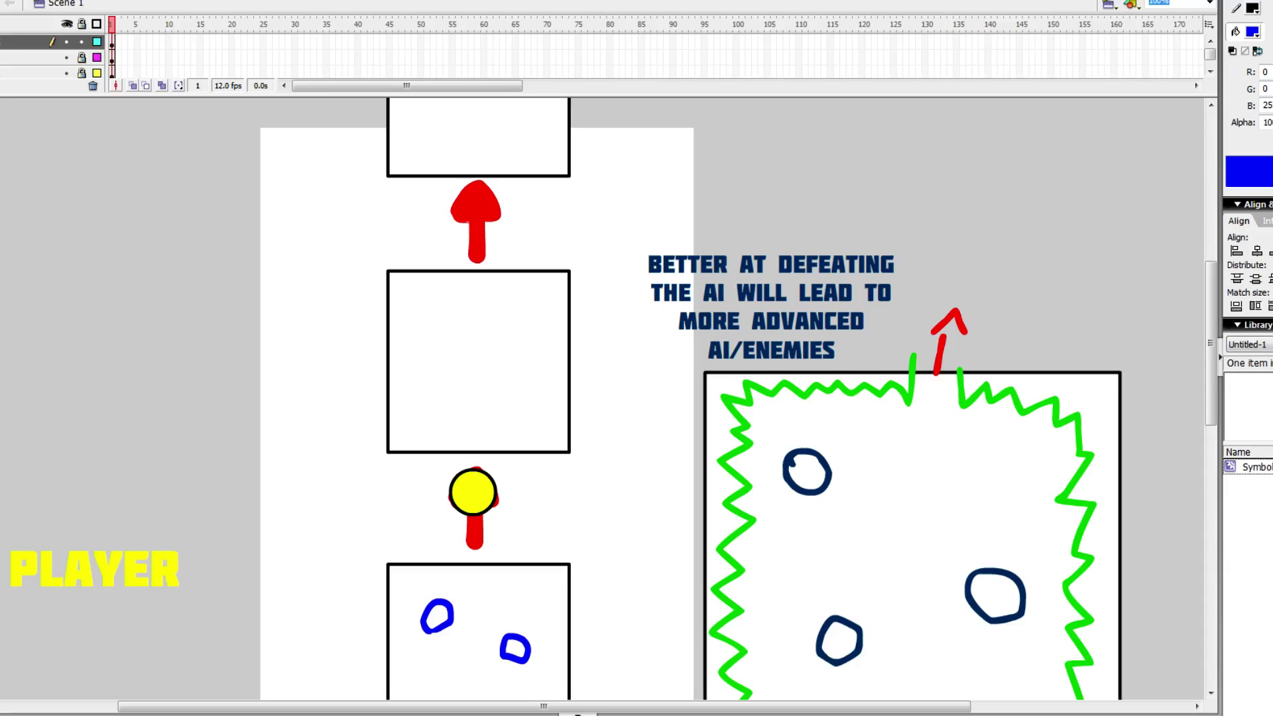
- Paint dark green spikes around the room's corners, side walls and top edge
{"action": "left_click", "coordinate": [0, 257]}
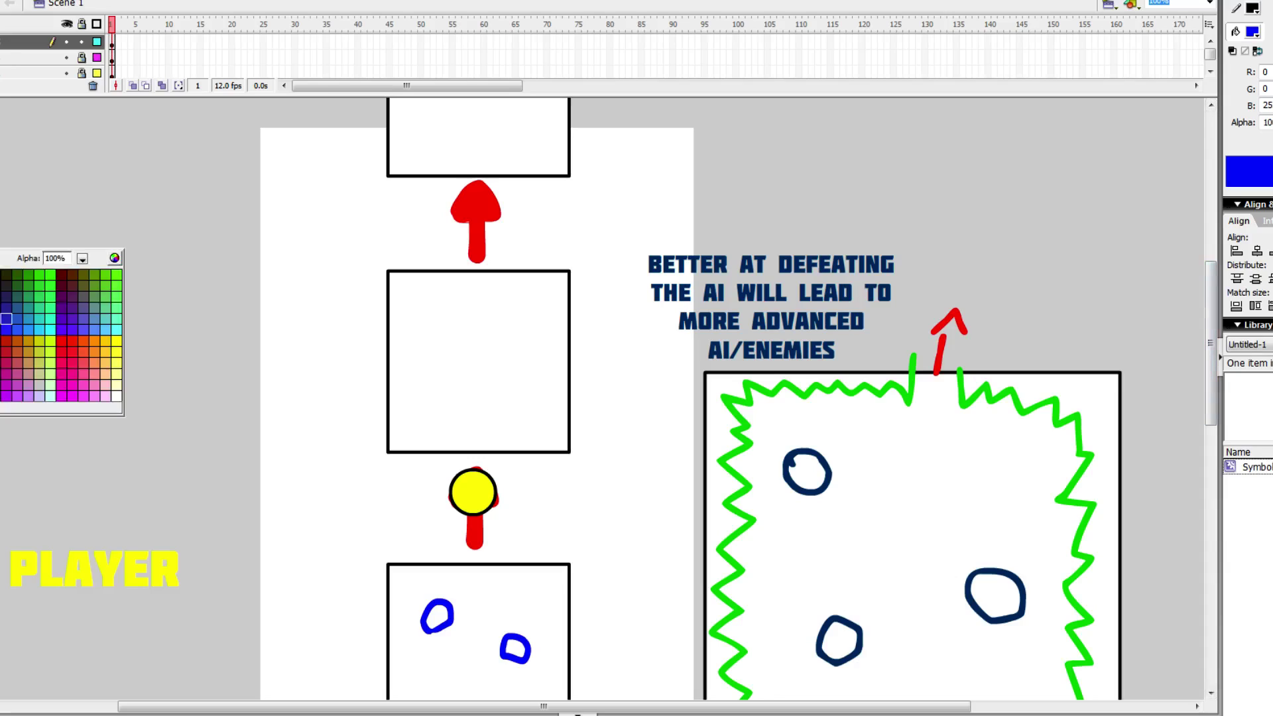
{"action": "left_click", "coordinate": [0, 275]}
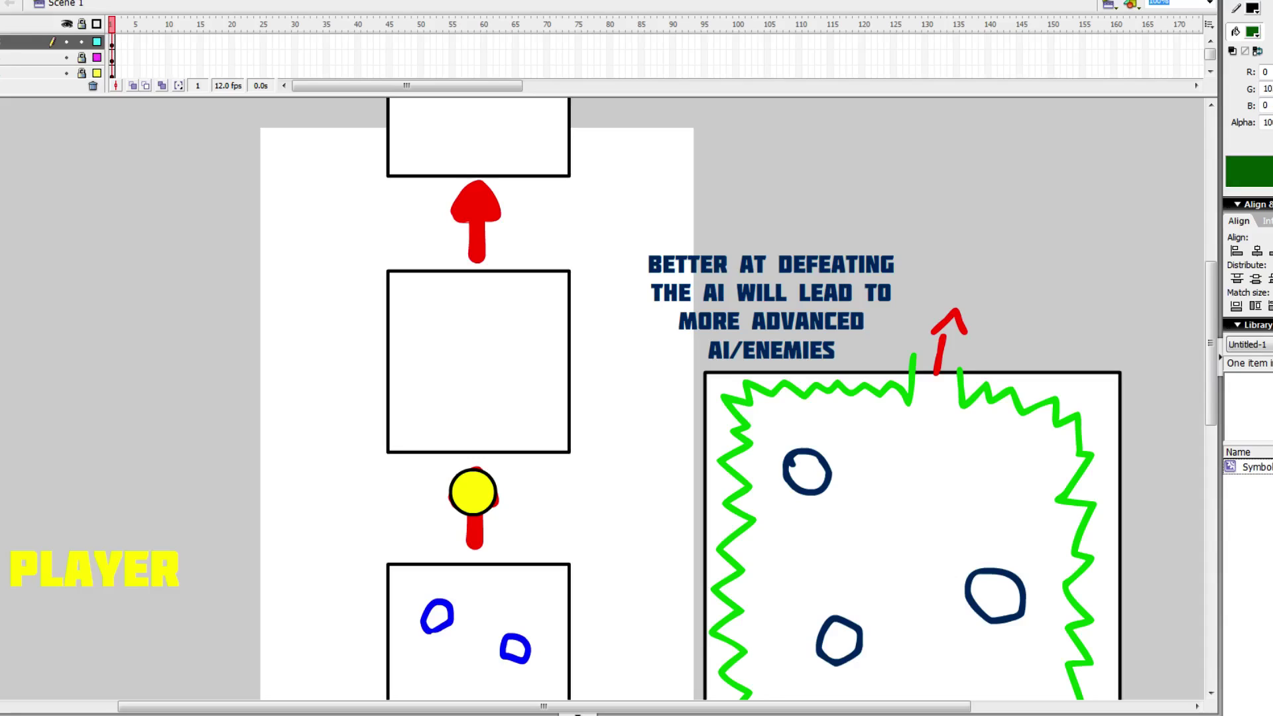
{"action": "mouse_move", "coordinate": [445, 448]}
{"action": "left_mouse_down"}
{"action": "mouse_move", "coordinate": [441, 435]}
{"action": "mouse_move", "coordinate": [407, 437]}
{"action": "mouse_move", "coordinate": [381, 419]}
{"action": "left_mouse_up"}
{"action": "mouse_move", "coordinate": [373, 368]}
{"action": "left_mouse_down"}
{"action": "mouse_move", "coordinate": [384, 342]}
{"action": "mouse_move", "coordinate": [359, 336]}
{"action": "left_mouse_up"}
{"action": "mouse_move", "coordinate": [376, 297]}
{"action": "left_mouse_down"}
{"action": "mouse_move", "coordinate": [409, 289]}
{"action": "mouse_move", "coordinate": [374, 264]}
{"action": "left_mouse_up"}
{"action": "left_click_drag", "start_coordinate": [584, 297], "coordinate": [578, 268]}
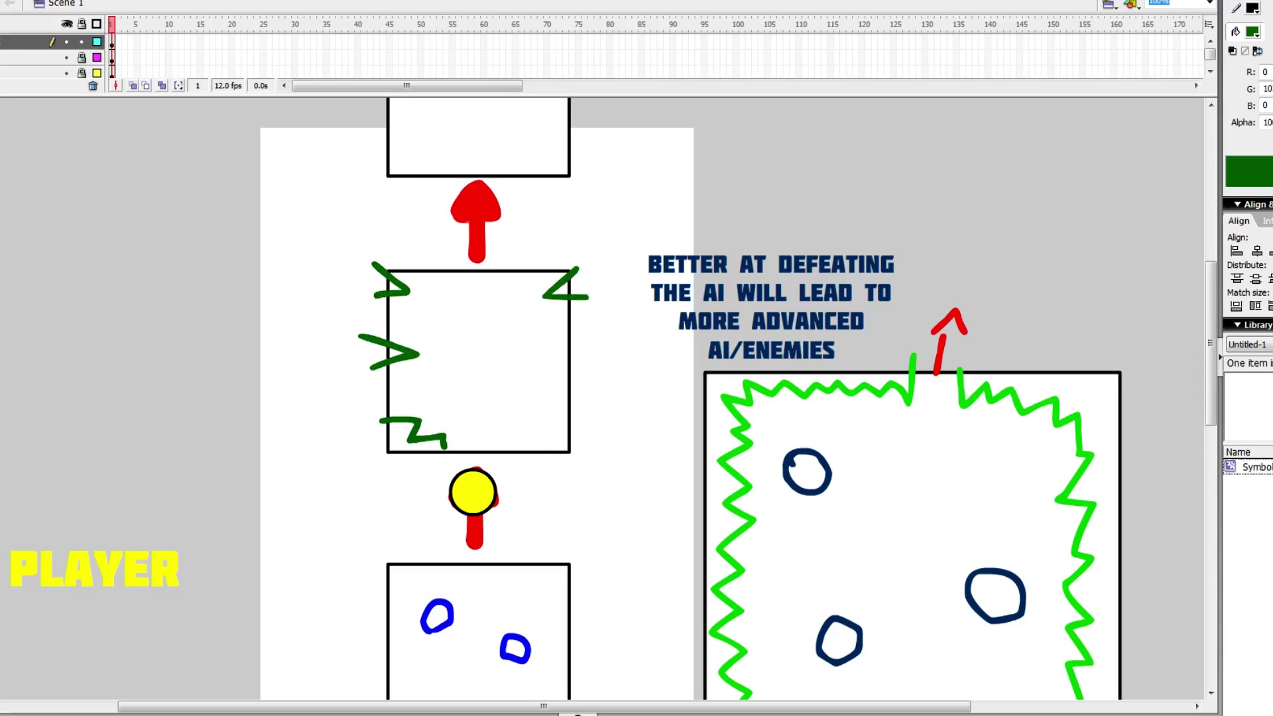
{"action": "left_click_drag", "start_coordinate": [543, 463], "coordinate": [581, 449]}
{"action": "left_click_drag", "start_coordinate": [581, 393], "coordinate": [586, 362]}
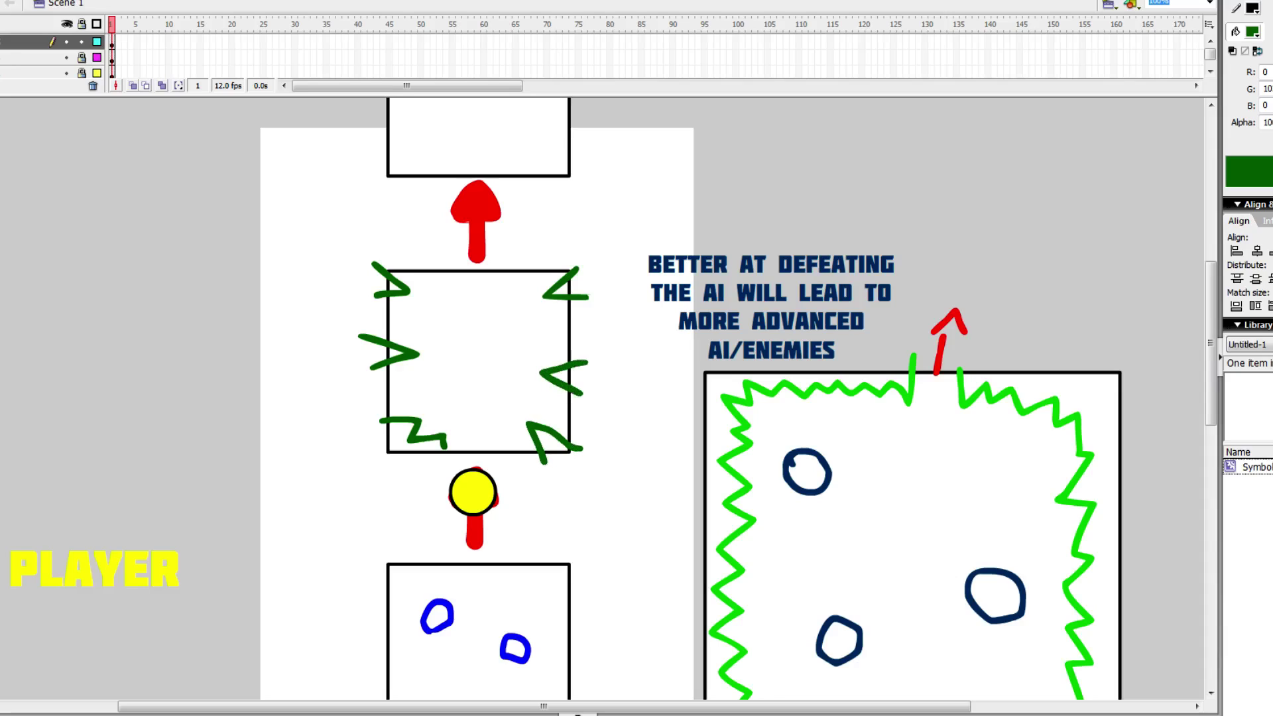
{"action": "mouse_move", "coordinate": [537, 271]}
{"action": "left_mouse_down"}
{"action": "mouse_move", "coordinate": [510, 286]}
{"action": "mouse_move", "coordinate": [512, 250]}
{"action": "left_mouse_up"}
- Move the yellow player into the middle of the spiked room
{"action": "key", "text": "q"}
{"action": "left_click_drag", "start_coordinate": [474, 492], "coordinate": [483, 393]}
{"action": "scroll", "coordinate": [483, 393], "scroll_direction": "up", "scroll_amount": 2}
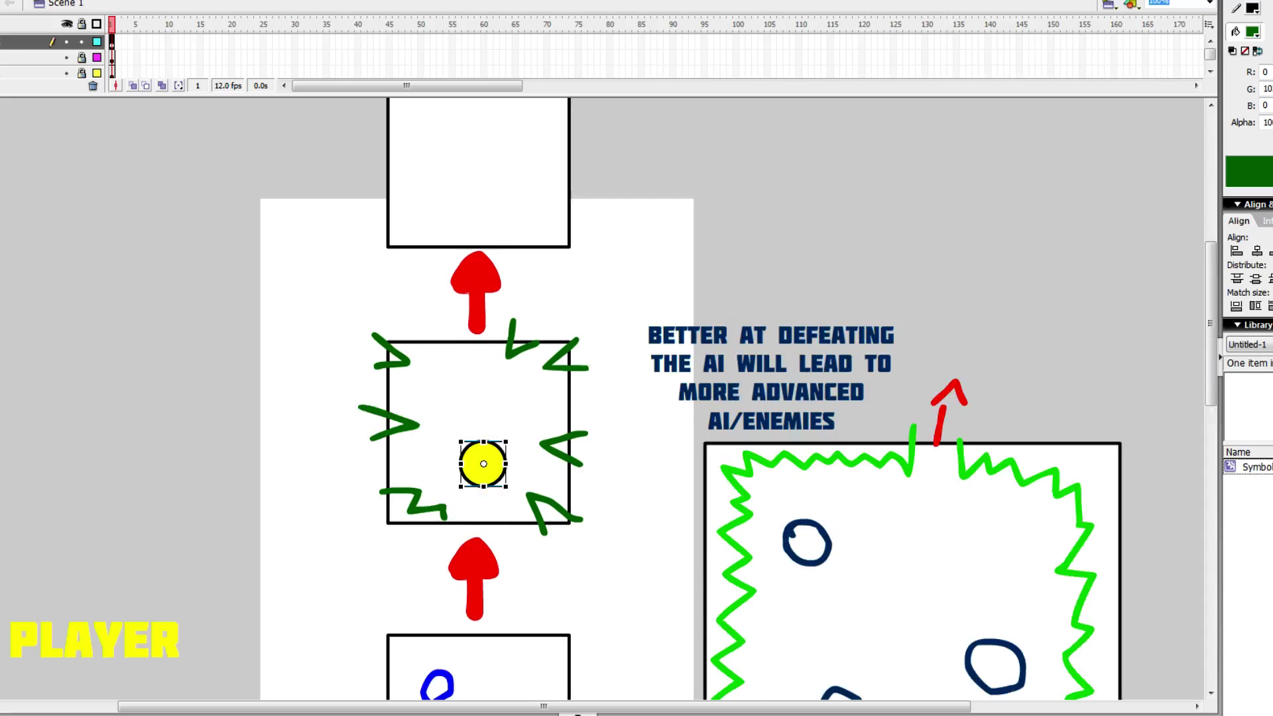
{"action": "left_click_drag", "start_coordinate": [483, 463], "coordinate": [476, 430]}
{"action": "key", "text": "ctrl+z"}
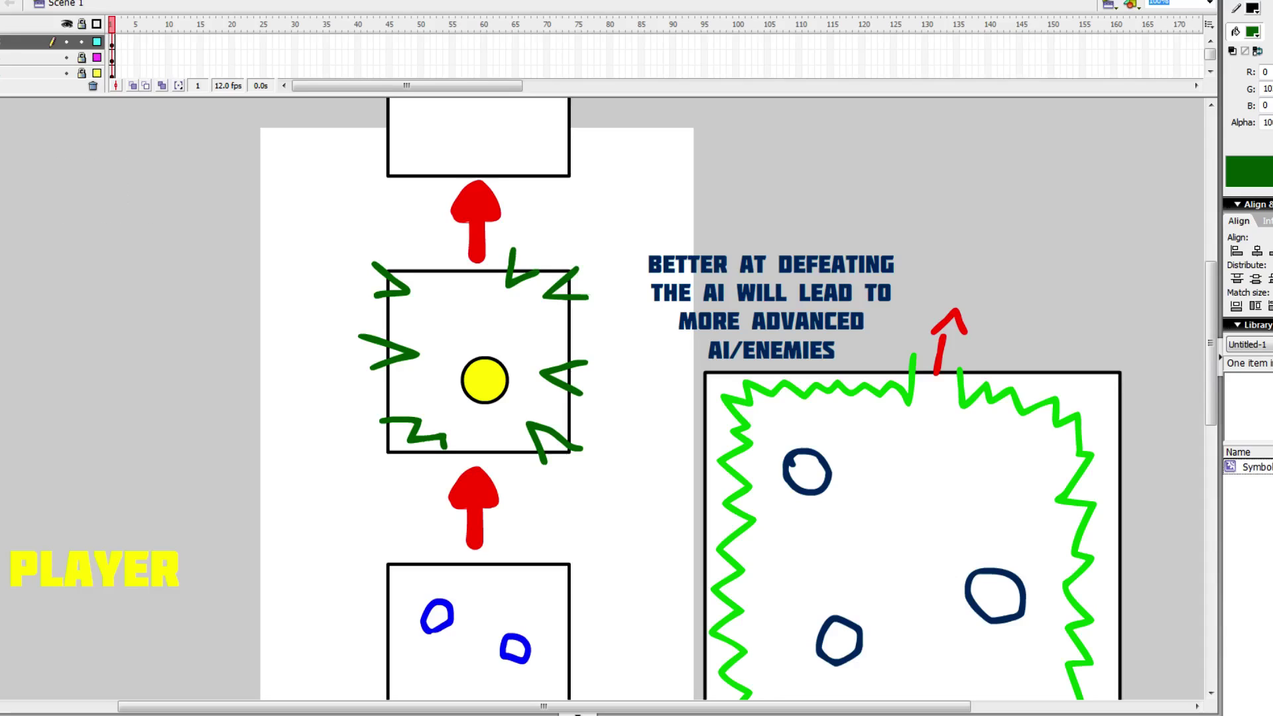
- Add '15 SEC' and '12 SEC' timer labels, placing 12 SEC under 15 SEC
{"action": "left_click", "coordinate": [101, 191]}
{"action": "type", "text": "15 SEC"}
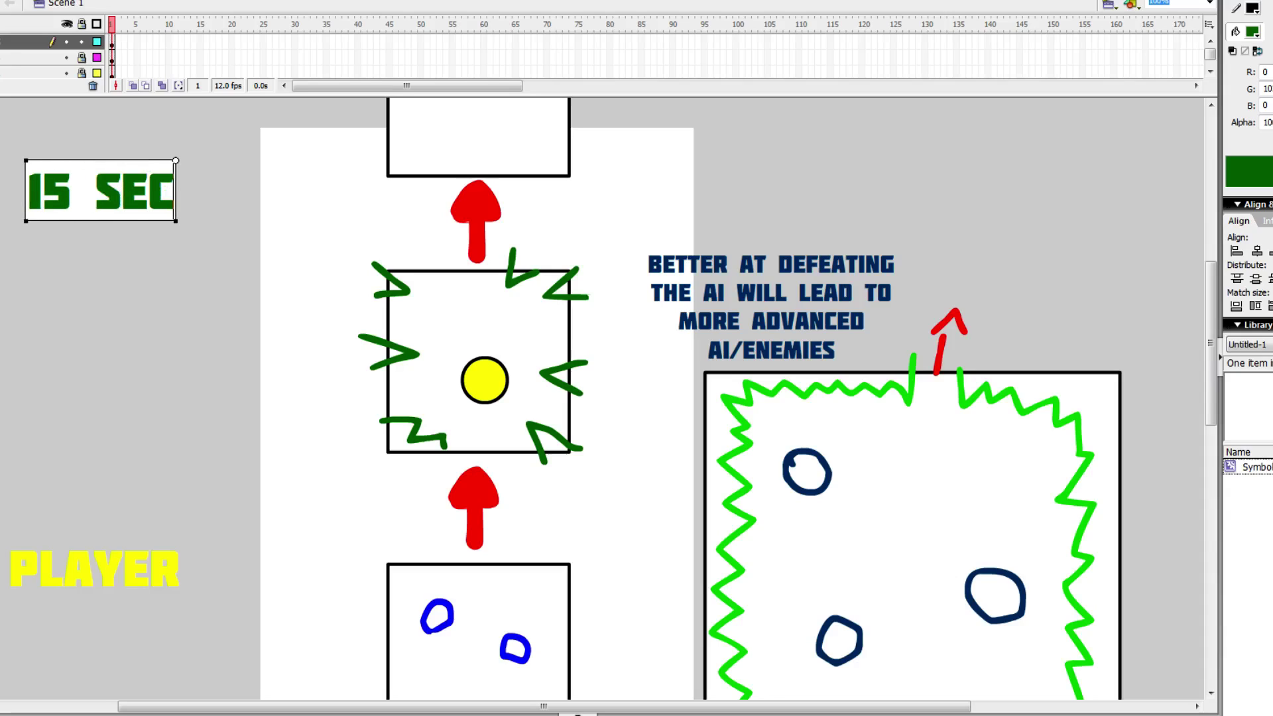
{"action": "left_click", "coordinate": [42, 209]}
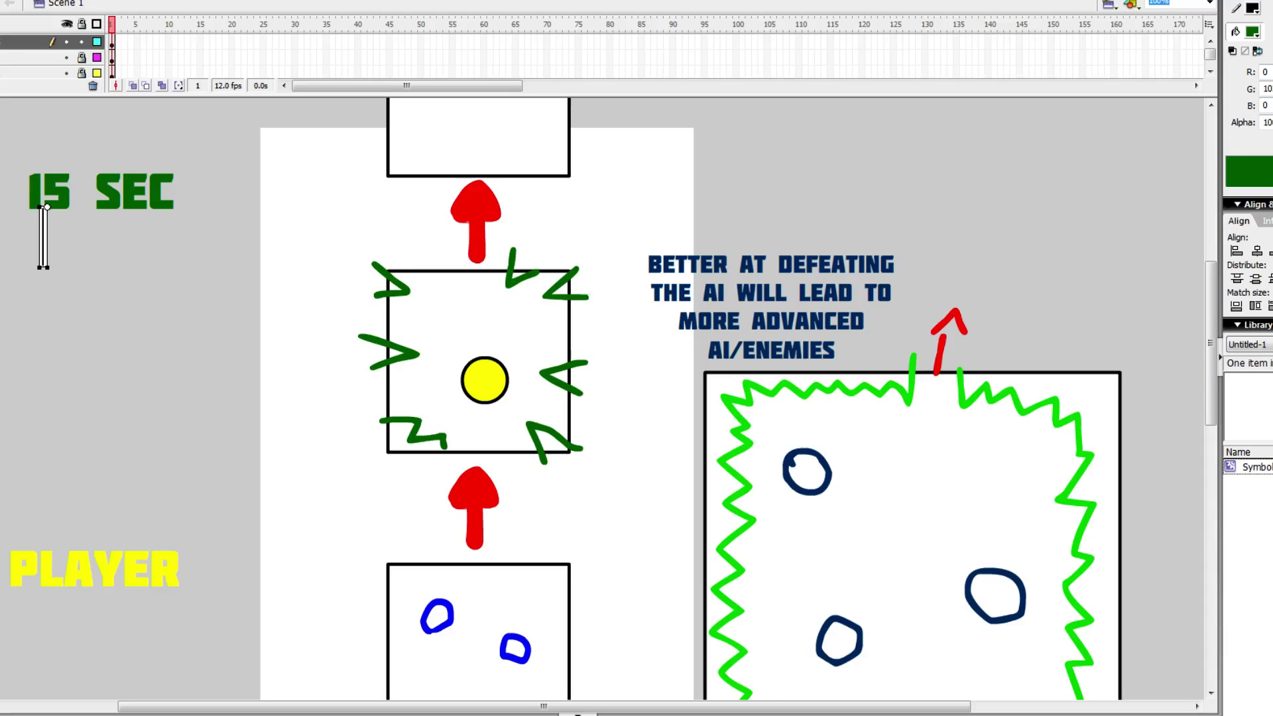
{"action": "type", "text": "12"}
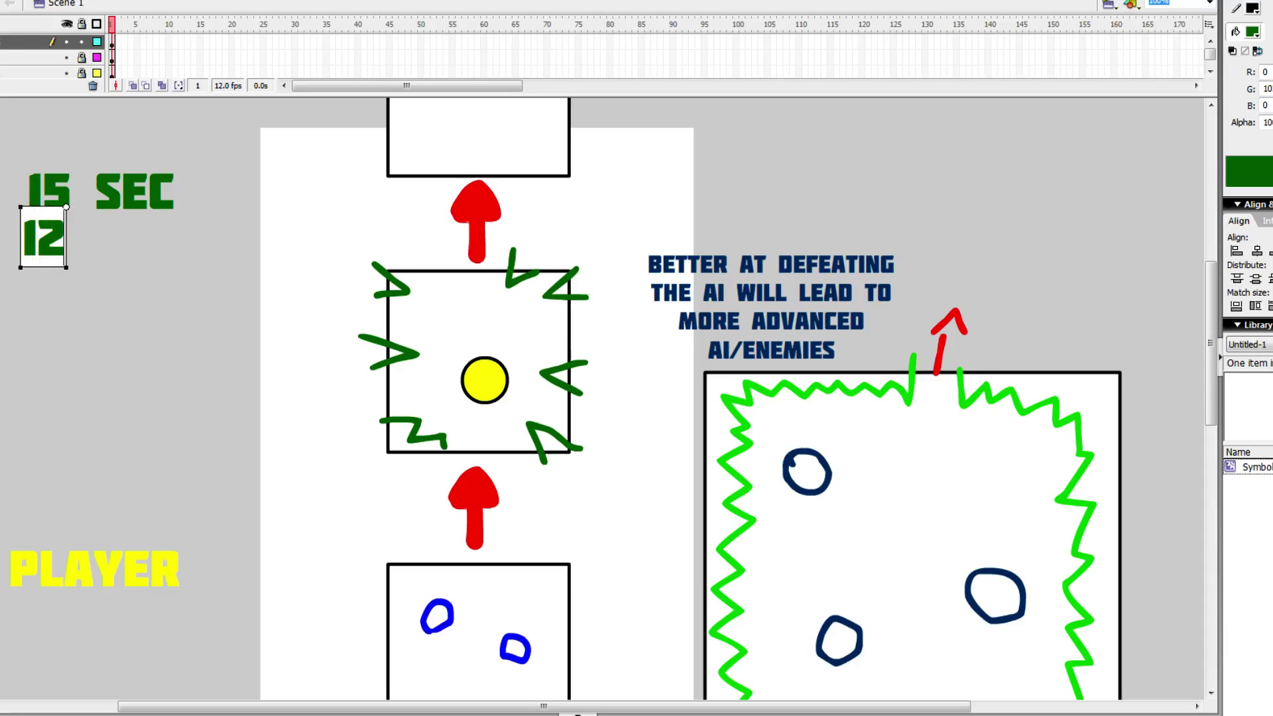
{"action": "type", "text": " SEC"}
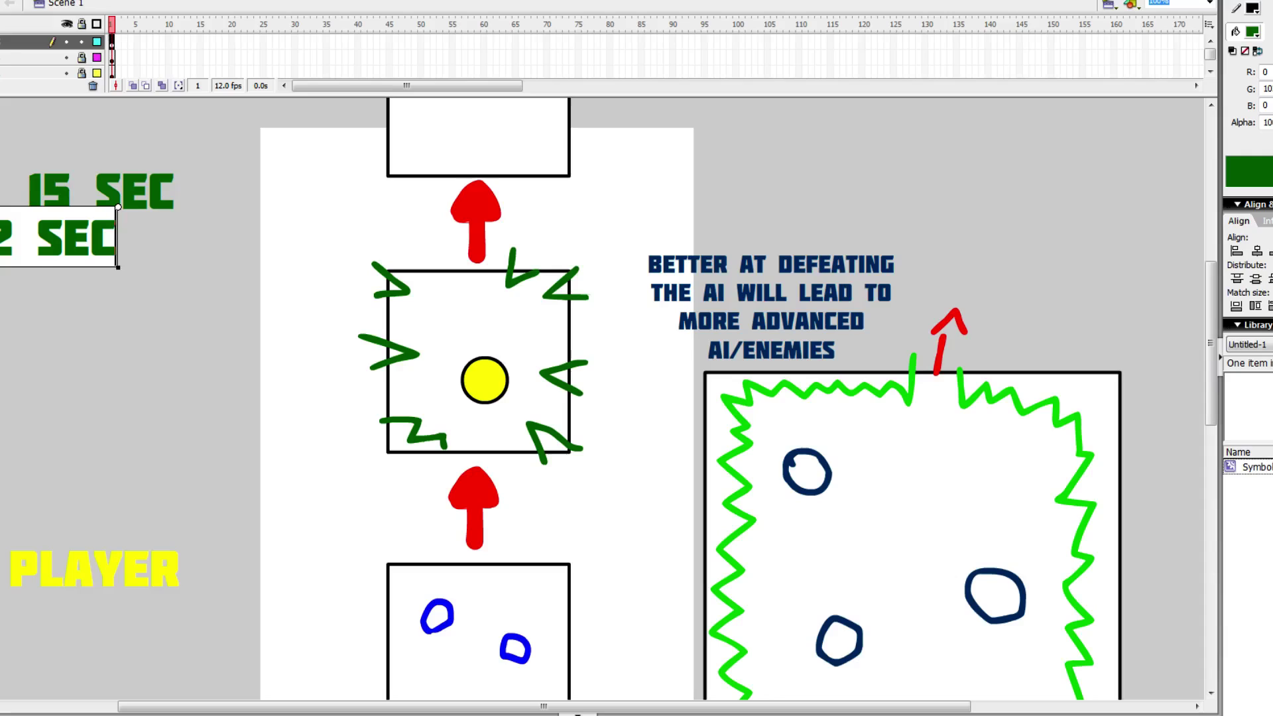
{"action": "key", "text": "Escape"}
{"action": "left_click_drag", "start_coordinate": [85, 251], "coordinate": [130, 264]}
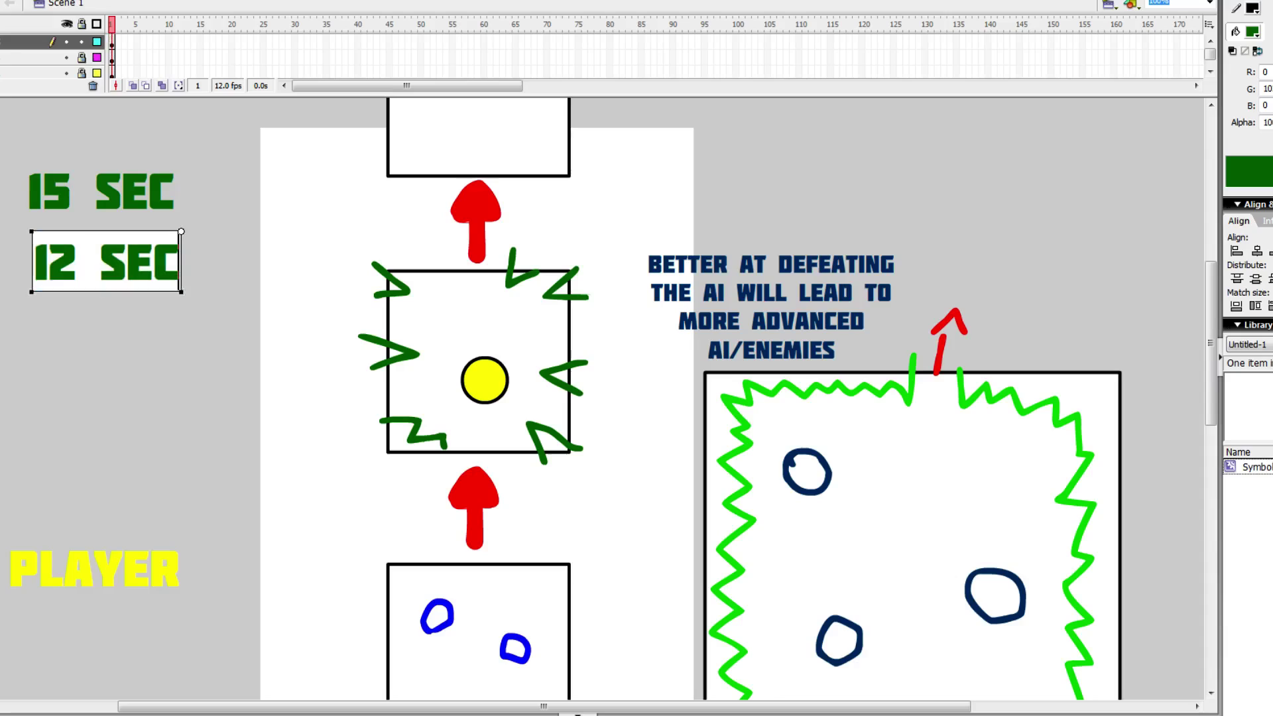
{"action": "key", "text": "Escape"}
- Add the 8 SEC label and line it up under 12 SEC
{"action": "left_click", "coordinate": [21, 295]}
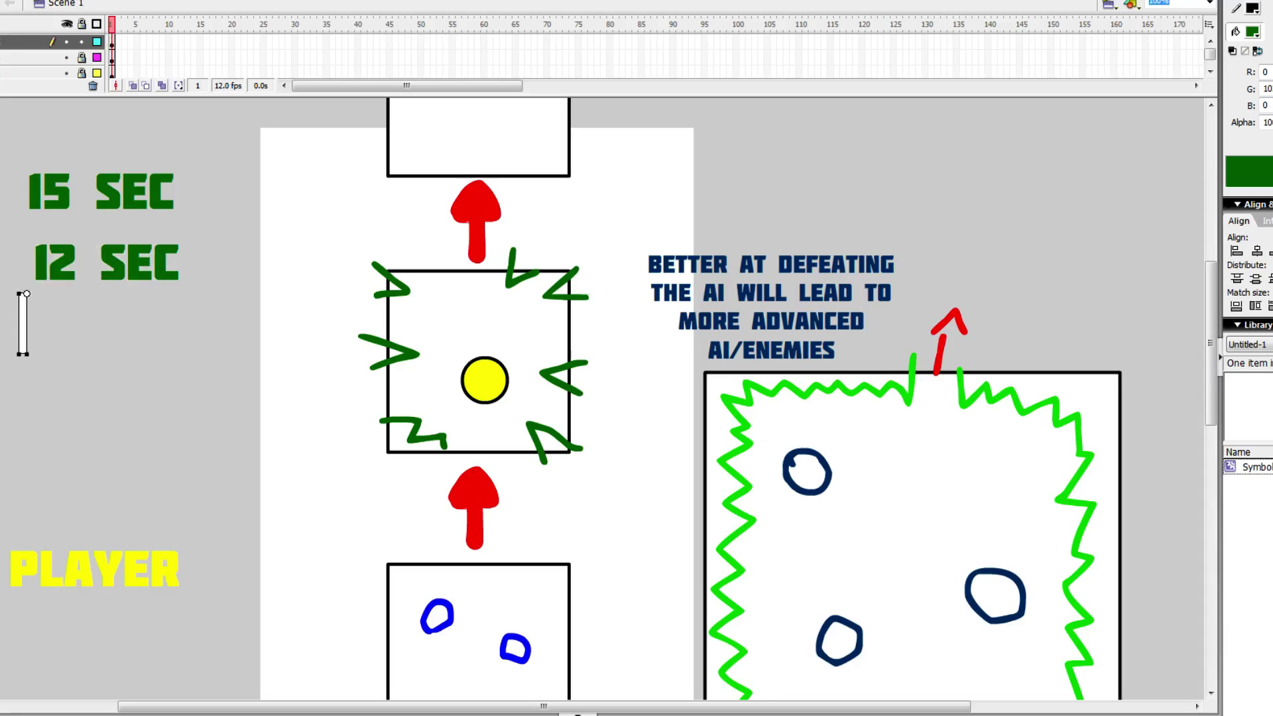
{"action": "type", "text": "SEC"}
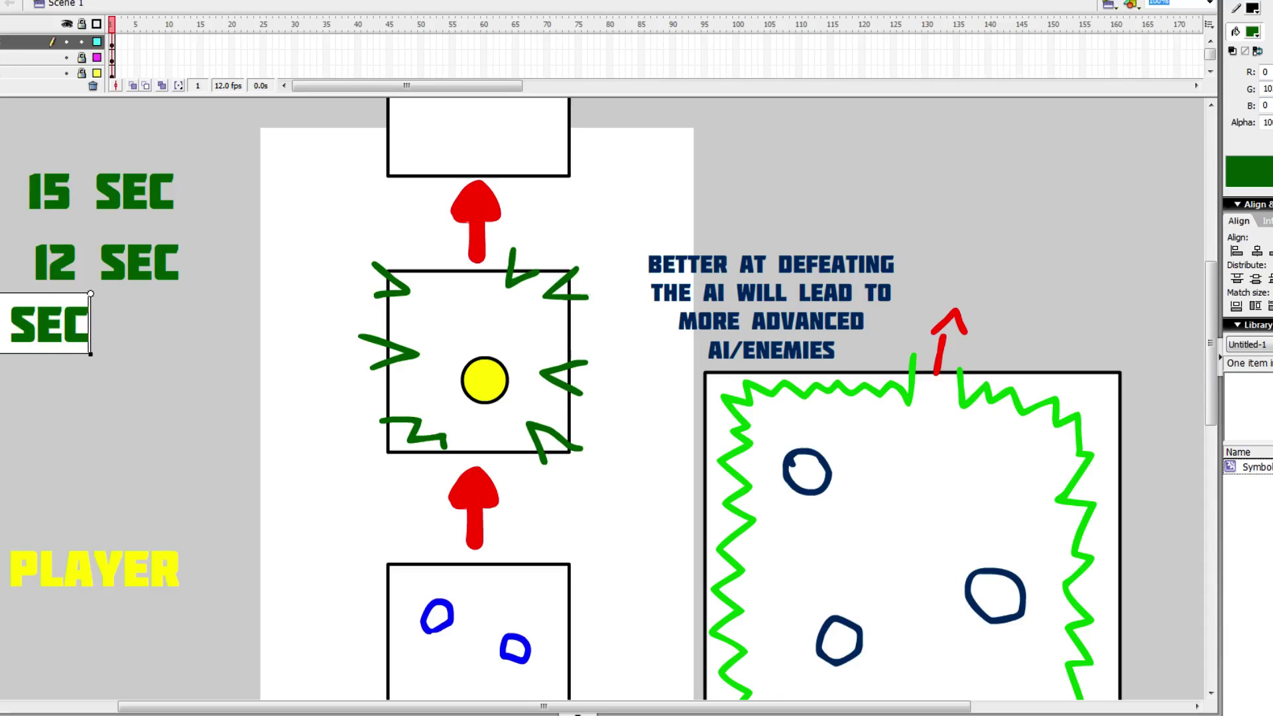
{"action": "key", "text": "Escape"}
{"action": "left_click_drag", "start_coordinate": [49, 325], "coordinate": [135, 324]}
{"action": "left_click_drag", "start_coordinate": [242, 239], "coordinate": [112, 325]}
- Reposition the stacked timer labels and select the 8 SEC label
{"action": "left_click", "coordinate": [230, 219]}
{"action": "scroll", "coordinate": [230, 219], "scroll_direction": "up", "scroll_amount": 2}
{"action": "left_click_drag", "start_coordinate": [230, 217], "coordinate": [100, 535]}
{"action": "left_click_drag", "start_coordinate": [236, 173], "coordinate": [100, 456]}
{"action": "left_click_drag", "start_coordinate": [200, 397], "coordinate": [216, 403]}
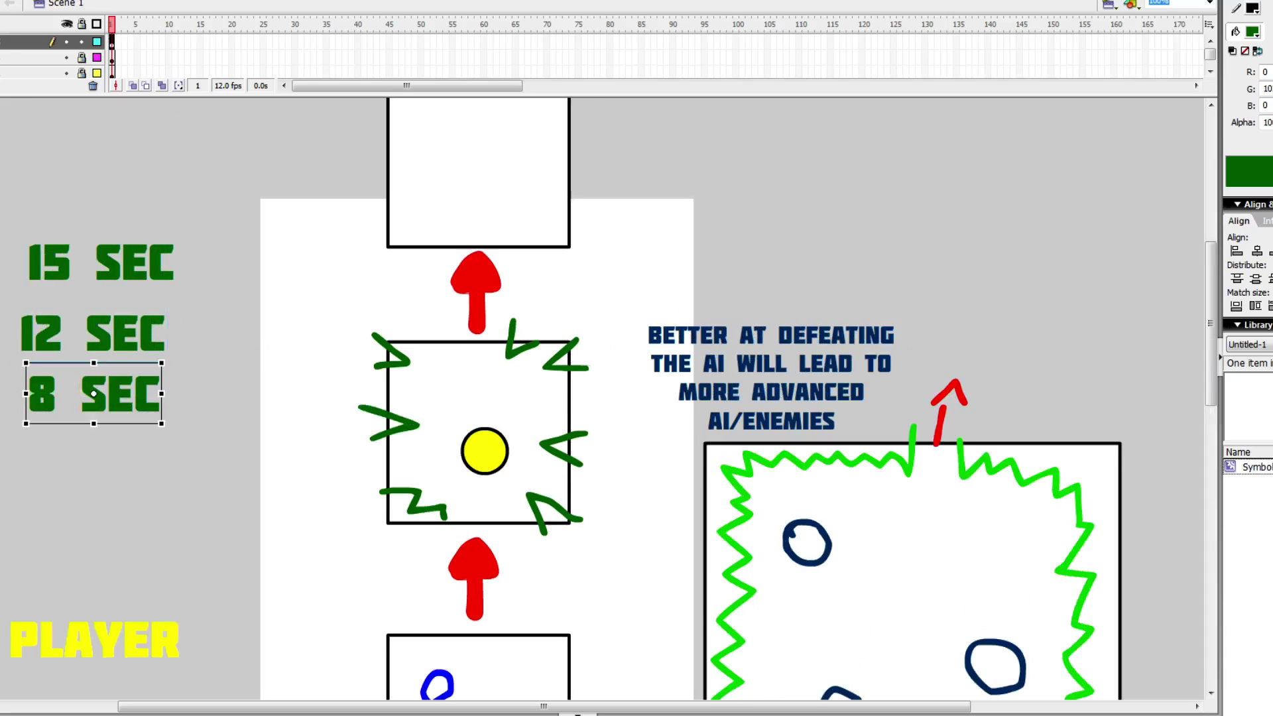
{"action": "left_click_drag", "start_coordinate": [224, 398], "coordinate": [1, 435]}
- Move the yellow player up past the arrow into the top room
{"action": "left_click_drag", "start_coordinate": [484, 450], "coordinate": [466, 446]}
{"action": "mouse_move", "coordinate": [466, 447]}
{"action": "left_mouse_down"}
{"action": "mouse_move", "coordinate": [467, 416]}
{"action": "mouse_move", "coordinate": [480, 427]}
{"action": "left_mouse_up"}
{"action": "left_click_drag", "start_coordinate": [480, 427], "coordinate": [476, 285]}
{"action": "scroll", "coordinate": [476, 285], "scroll_direction": "up", "scroll_amount": 3}
{"action": "scroll", "coordinate": [600, 398], "scroll_direction": "up", "scroll_amount": 2}
{"action": "key", "text": "Escape"}
{"action": "scroll", "coordinate": [600, 398], "scroll_direction": "up", "scroll_amount": 3}
{"action": "scroll", "coordinate": [600, 398], "scroll_direction": "down", "scroll_amount": 4}
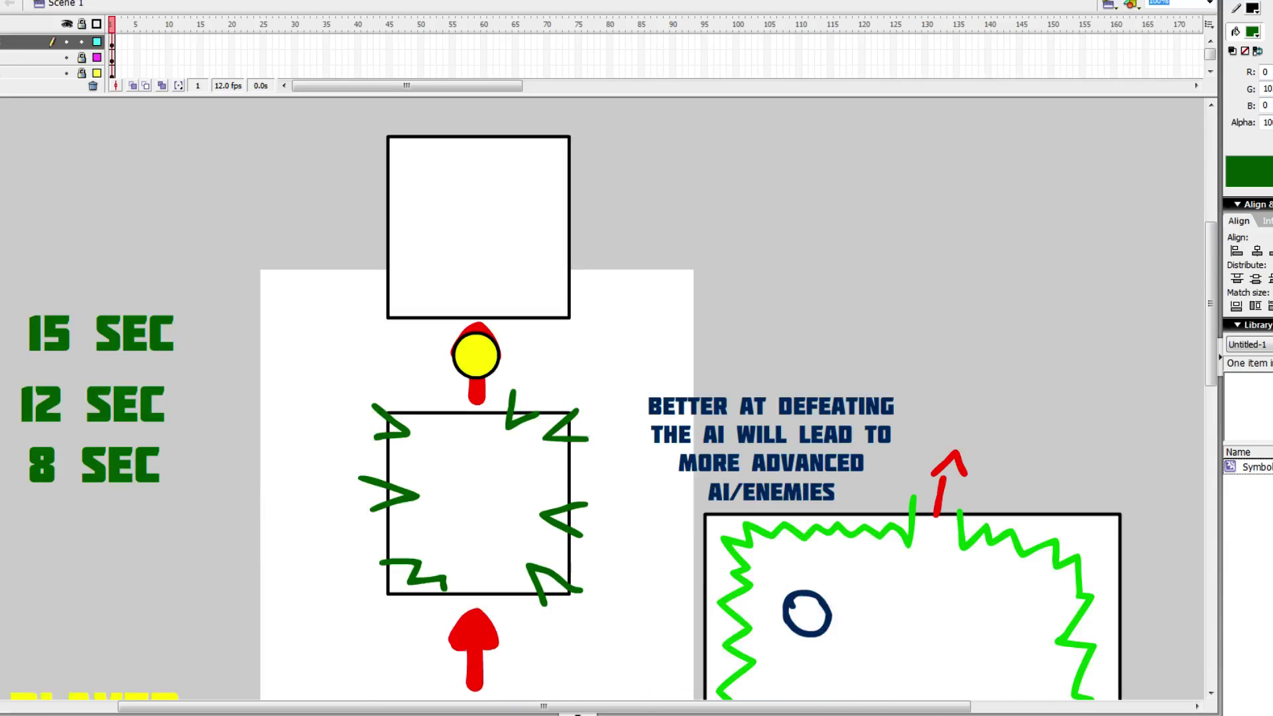
{"action": "mouse_move", "coordinate": [476, 356]}
{"action": "left_mouse_down"}
{"action": "mouse_move", "coordinate": [426, 526]}
{"action": "mouse_move", "coordinate": [412, 531]}
{"action": "mouse_move", "coordinate": [447, 488]}
{"action": "mouse_move", "coordinate": [418, 466]}
{"action": "mouse_move", "coordinate": [460, 449]}
{"action": "mouse_move", "coordinate": [446, 426]}
{"action": "mouse_move", "coordinate": [478, 355]}
{"action": "left_mouse_up"}
{"action": "scroll", "coordinate": [600, 397], "scroll_direction": "up", "scroll_amount": 3}
- Paint green spikes along the top room's left and right walls, then centre the player
{"action": "key", "text": "b"}
{"action": "mouse_move", "coordinate": [444, 405]}
{"action": "left_mouse_down"}
{"action": "mouse_move", "coordinate": [462, 363]}
{"action": "mouse_move", "coordinate": [419, 355]}
{"action": "mouse_move", "coordinate": [403, 329]}
{"action": "mouse_move", "coordinate": [396, 245]}
{"action": "mouse_move", "coordinate": [425, 211]}
{"action": "mouse_move", "coordinate": [422, 191]}
{"action": "left_mouse_up"}
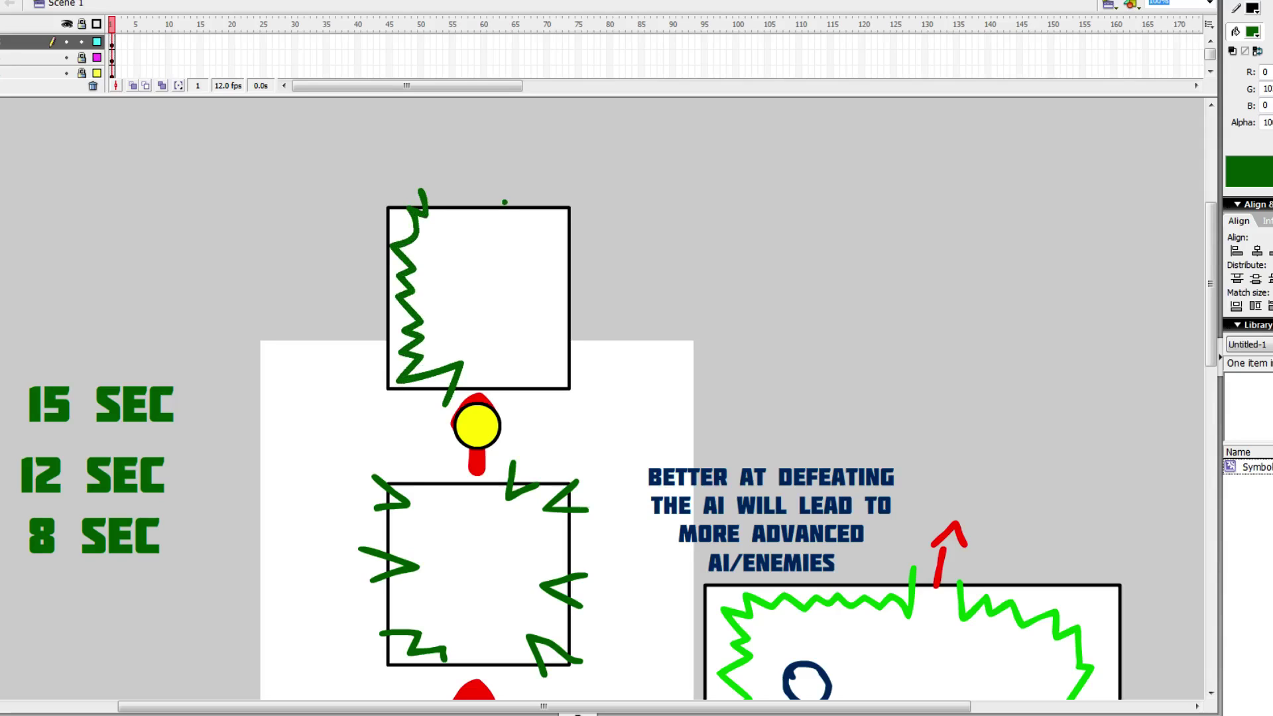
{"action": "mouse_move", "coordinate": [504, 202]}
{"action": "left_mouse_down"}
{"action": "mouse_move", "coordinate": [527, 222]}
{"action": "mouse_move", "coordinate": [557, 299]}
{"action": "mouse_move", "coordinate": [534, 363]}
{"action": "mouse_move", "coordinate": [558, 404]}
{"action": "left_mouse_up"}
{"action": "key", "text": "v"}
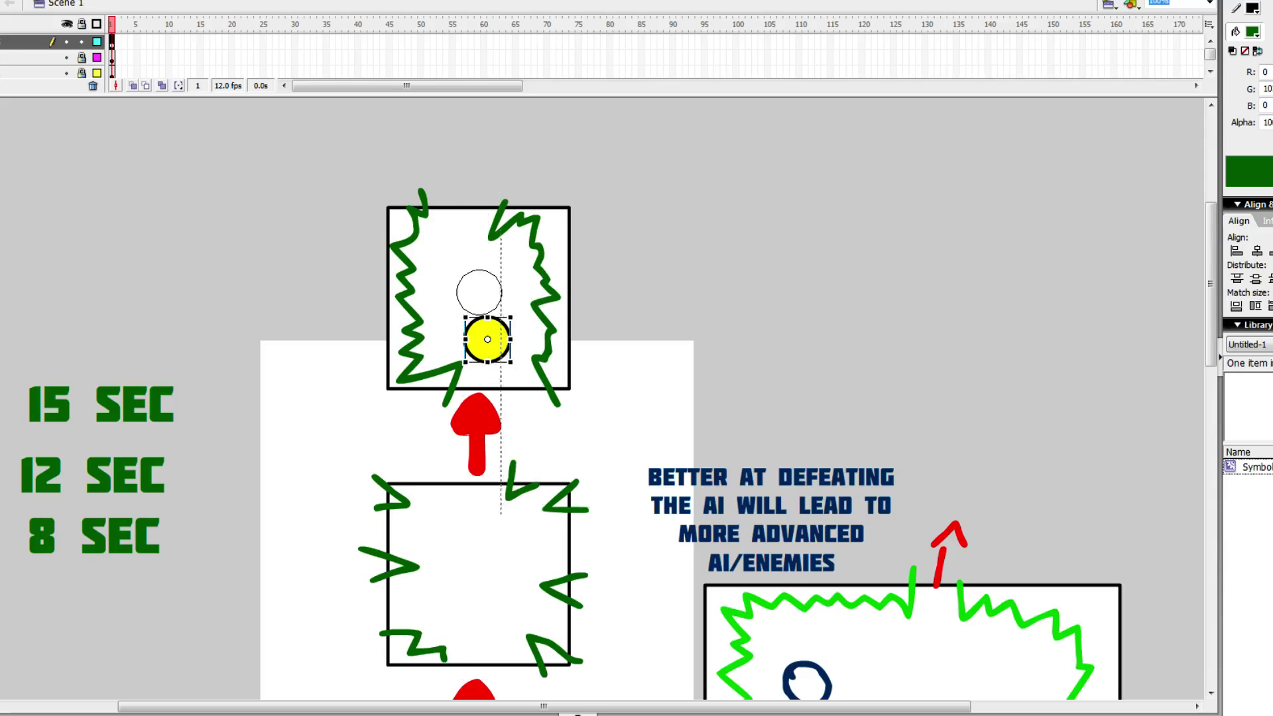
{"action": "left_click_drag", "start_coordinate": [464, 290], "coordinate": [476, 291]}
{"action": "key", "text": "Escape"}
- Paint three small blue enemy loops around the player in the top room
{"action": "key", "text": "b"}
{"action": "left_click", "coordinate": [0, 255]}
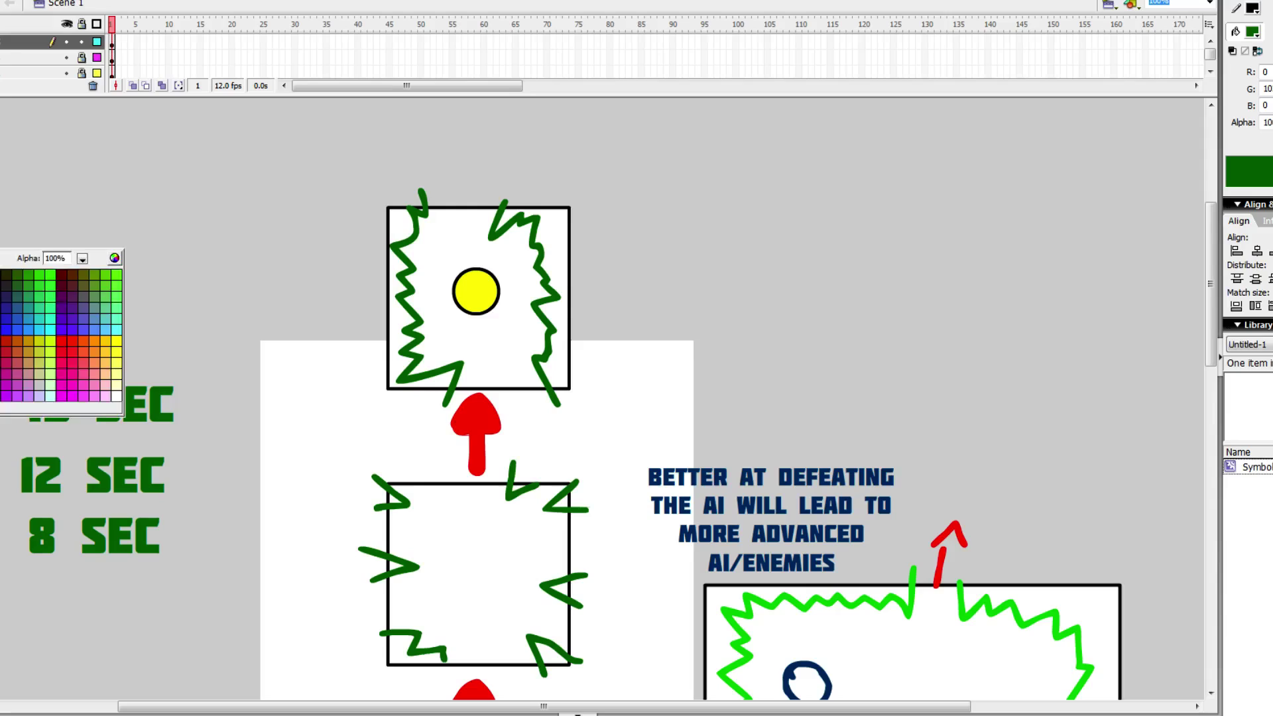
{"action": "left_click", "coordinate": [0, 318]}
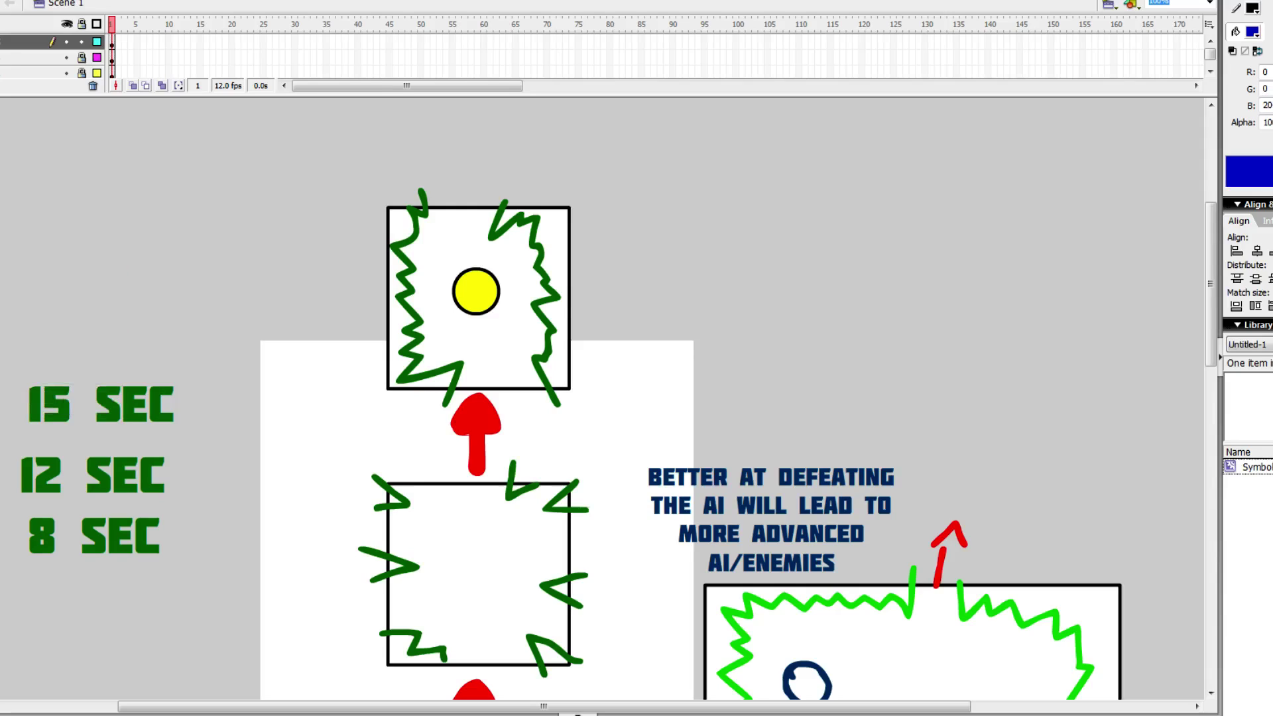
{"action": "mouse_move", "coordinate": [517, 339]}
{"action": "left_mouse_down"}
{"action": "mouse_move", "coordinate": [500, 363]}
{"action": "mouse_move", "coordinate": [519, 343]}
{"action": "left_mouse_up"}
{"action": "mouse_move", "coordinate": [423, 252]}
{"action": "left_mouse_down"}
{"action": "mouse_move", "coordinate": [436, 267]}
{"action": "mouse_move", "coordinate": [419, 259]}
{"action": "mouse_move", "coordinate": [431, 251]}
{"action": "left_mouse_up"}
{"action": "mouse_move", "coordinate": [516, 254]}
{"action": "left_mouse_down"}
{"action": "mouse_move", "coordinate": [525, 281]}
{"action": "mouse_move", "coordinate": [518, 256]}
{"action": "left_mouse_up"}
- Nudge the yellow player slightly within the top room
{"action": "key", "text": "v"}
{"action": "left_click", "coordinate": [410, 309]}
{"action": "left_click_drag", "start_coordinate": [476, 292], "coordinate": [468, 301]}
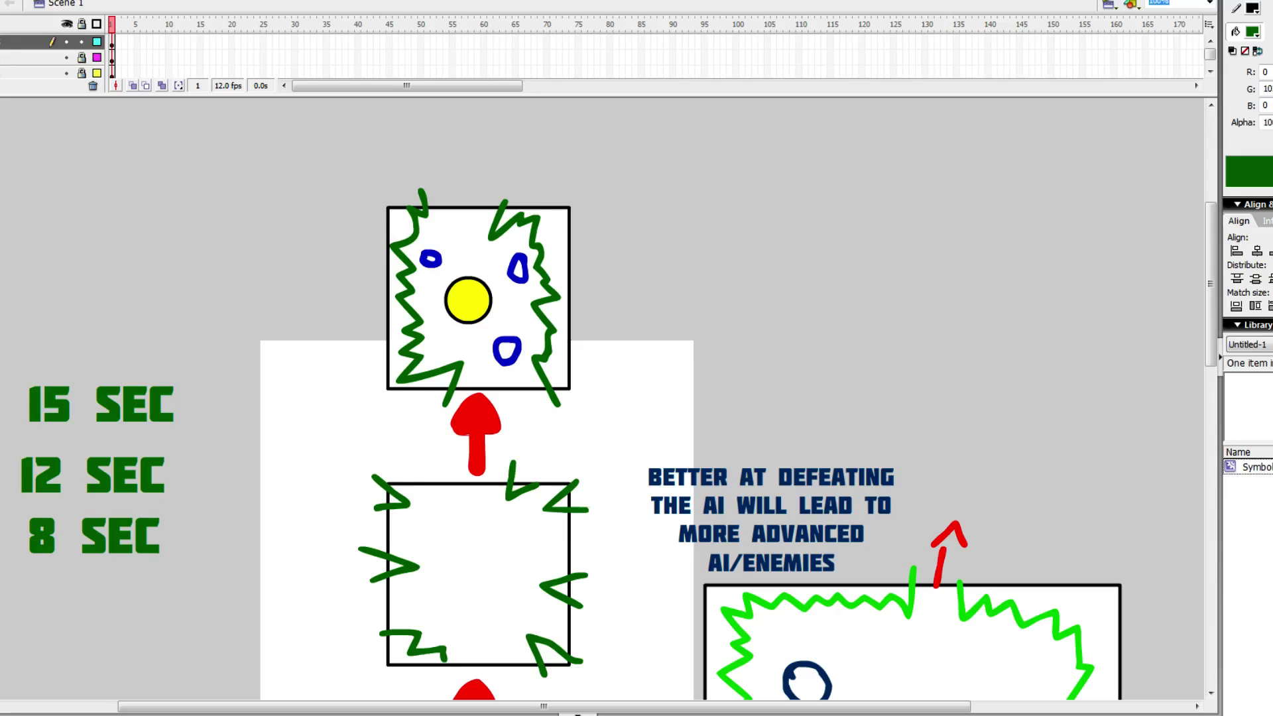
{"action": "scroll", "coordinate": [596, 398], "scroll_direction": "down", "scroll_amount": 3}
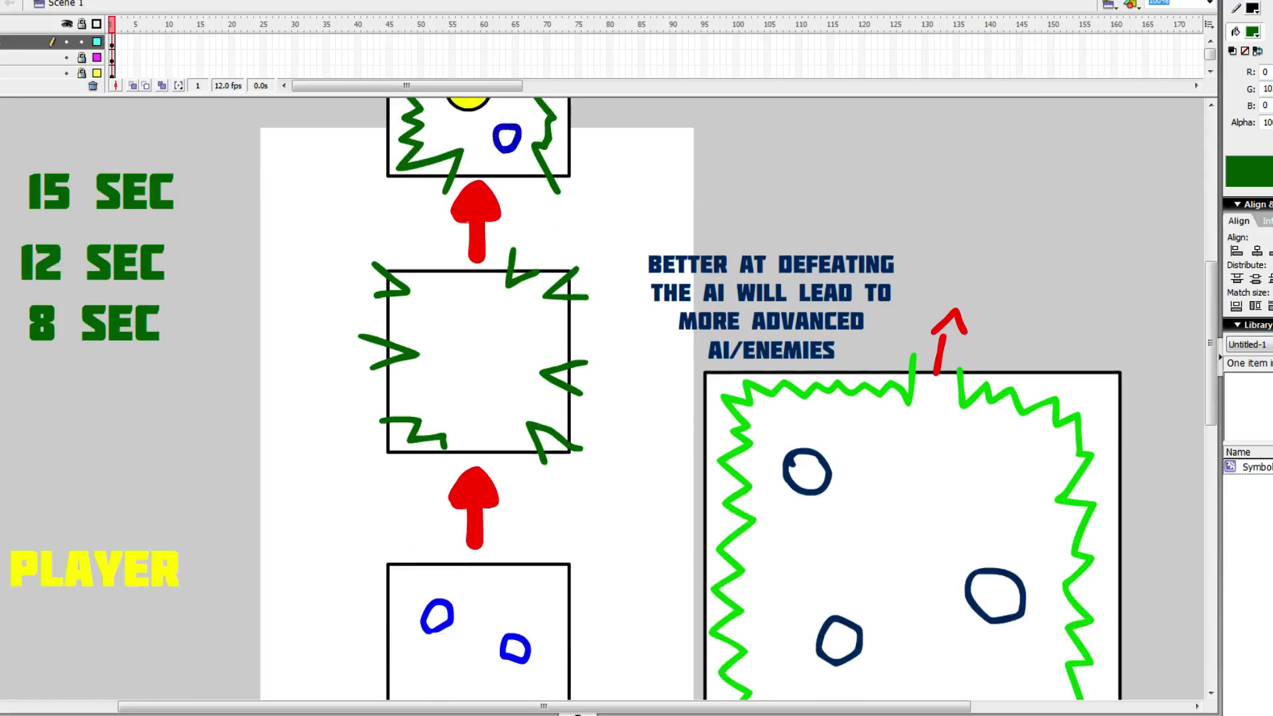
{"action": "scroll", "coordinate": [597, 397], "scroll_direction": "up", "scroll_amount": 3}
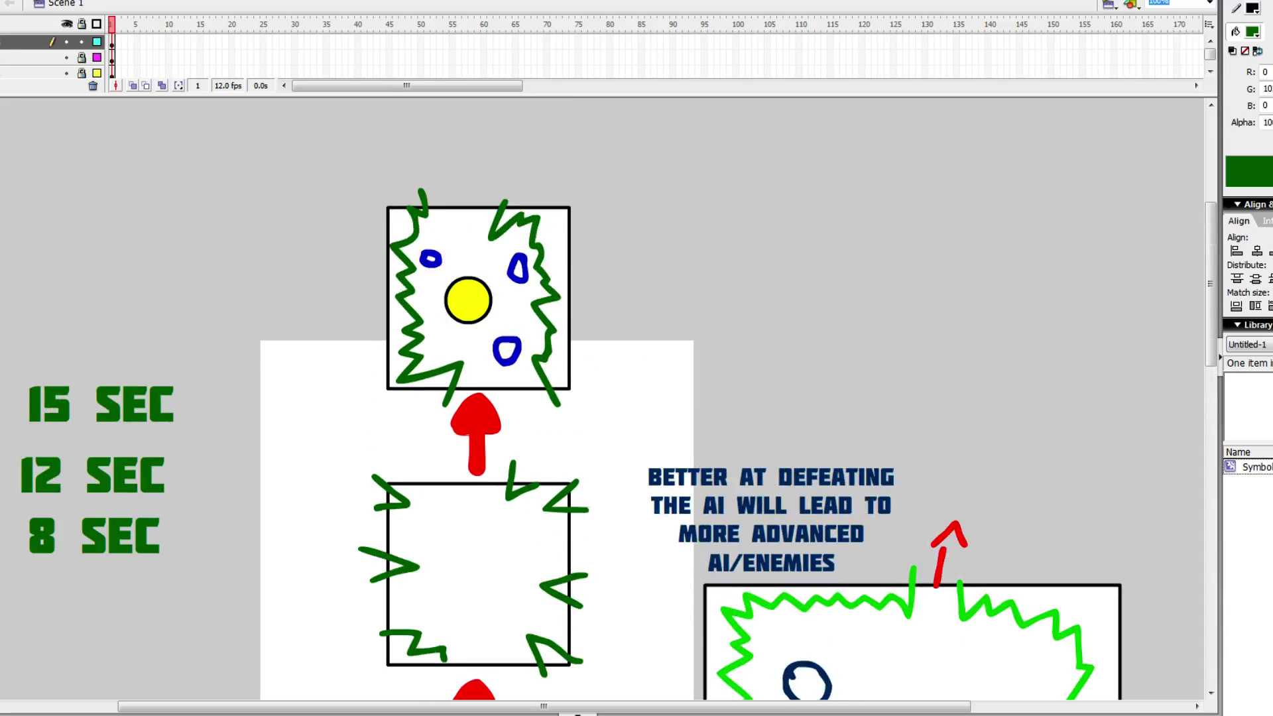